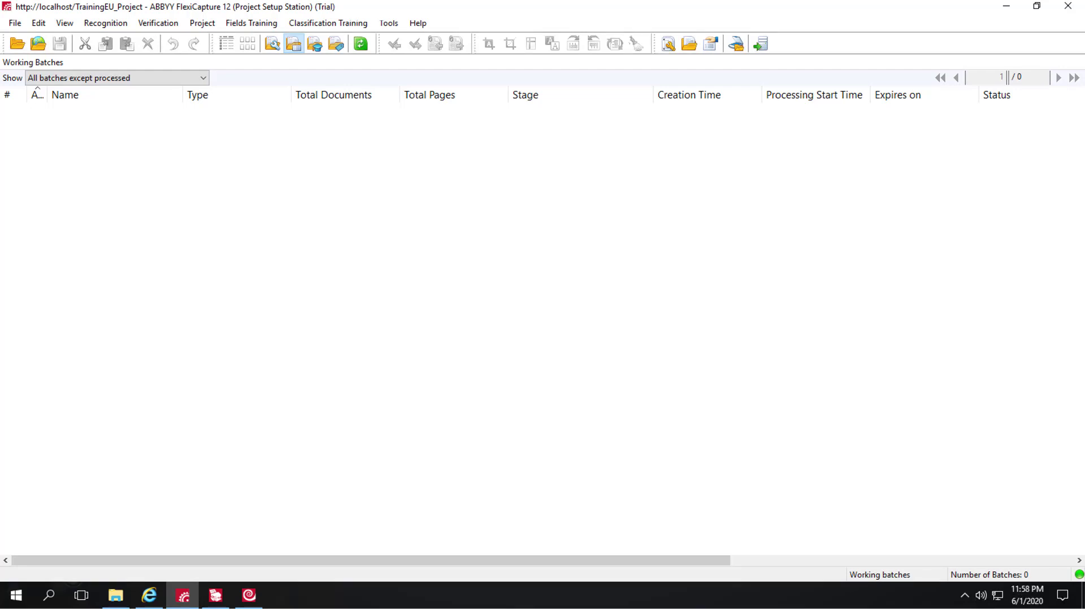
Step: Show the Field Extraction Training Batches list
{"action": "left_click", "coordinate": [314, 45]}
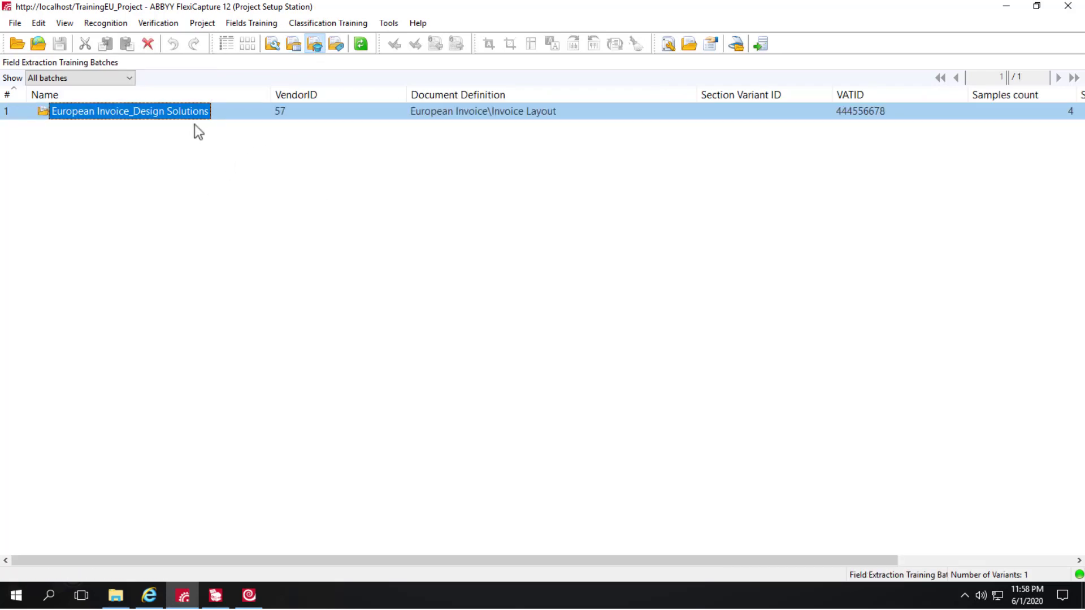
{"action": "left_click", "coordinate": [63, 18]}
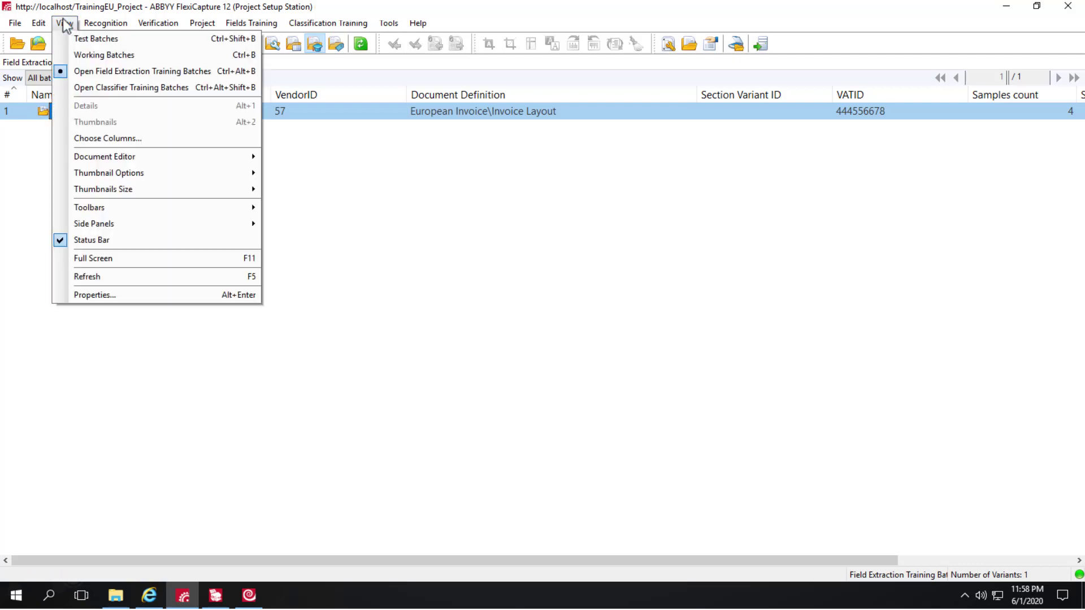
{"action": "left_click", "coordinate": [116, 73]}
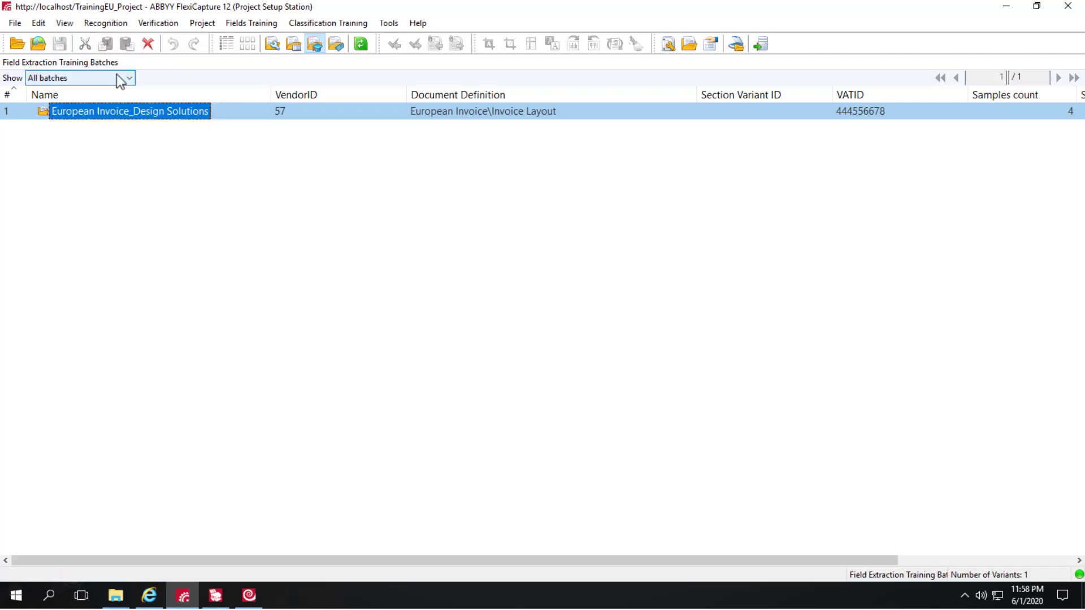
Step: Create a new European Invoice training batch with Sol La Si Hotel as the vendor
{"action": "right_click", "coordinate": [82, 154]}
{"action": "left_click", "coordinate": [107, 163]}
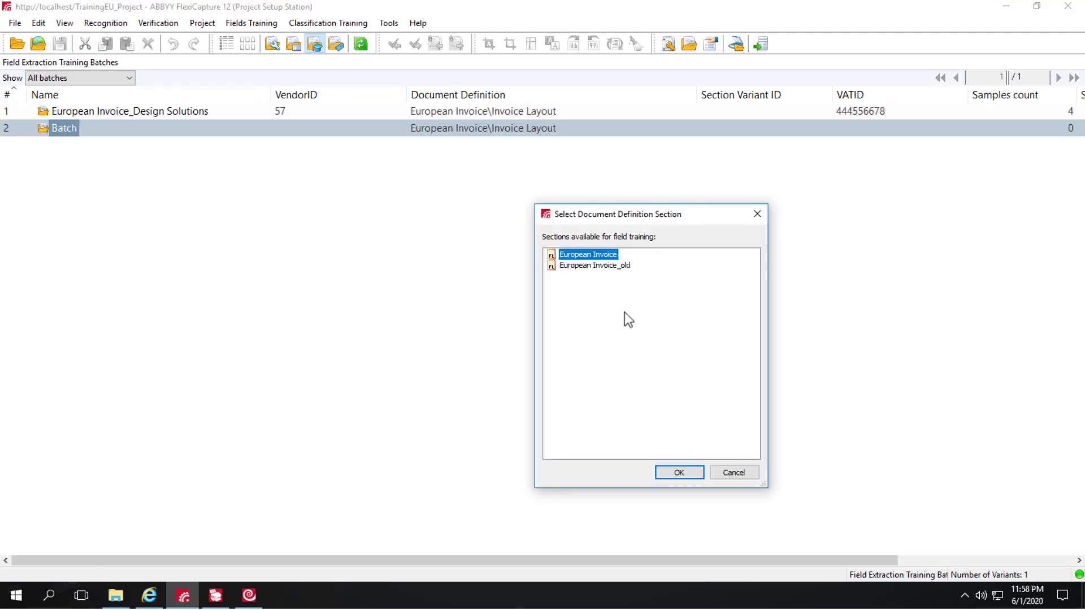
{"action": "left_click", "coordinate": [683, 473]}
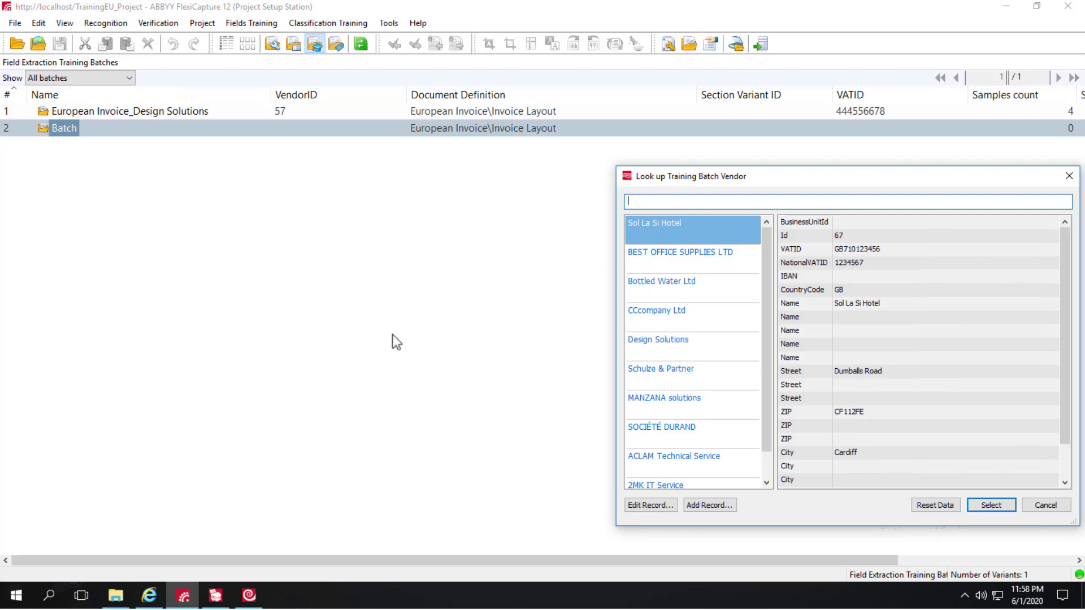
{"action": "left_click", "coordinate": [666, 227]}
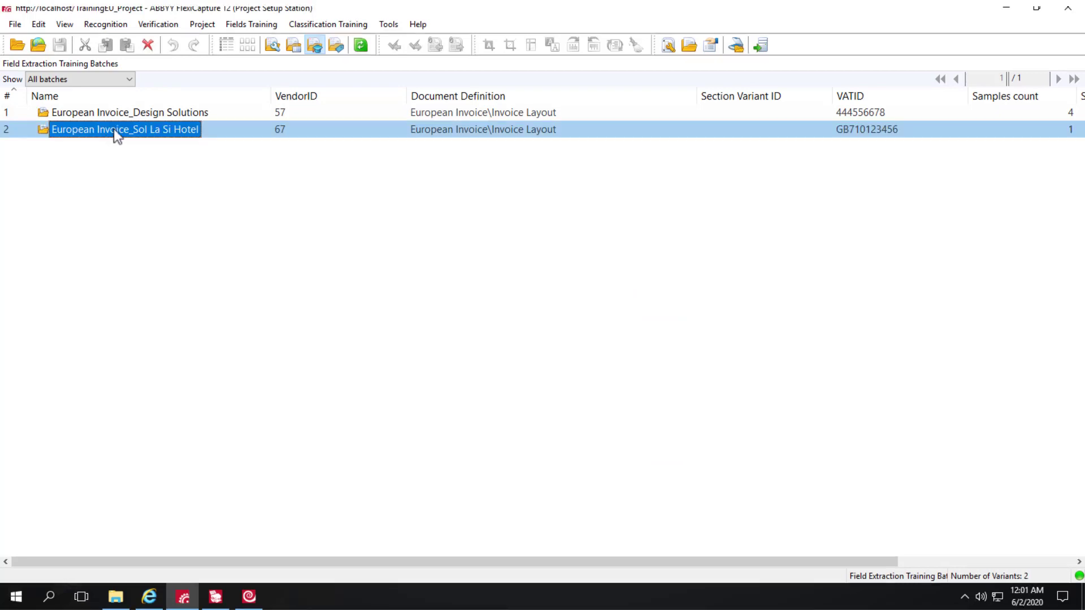
Step: Load the three SolLaSiHotel tif images into the Sol La Si Hotel batch
{"action": "right_click", "coordinate": [113, 130]}
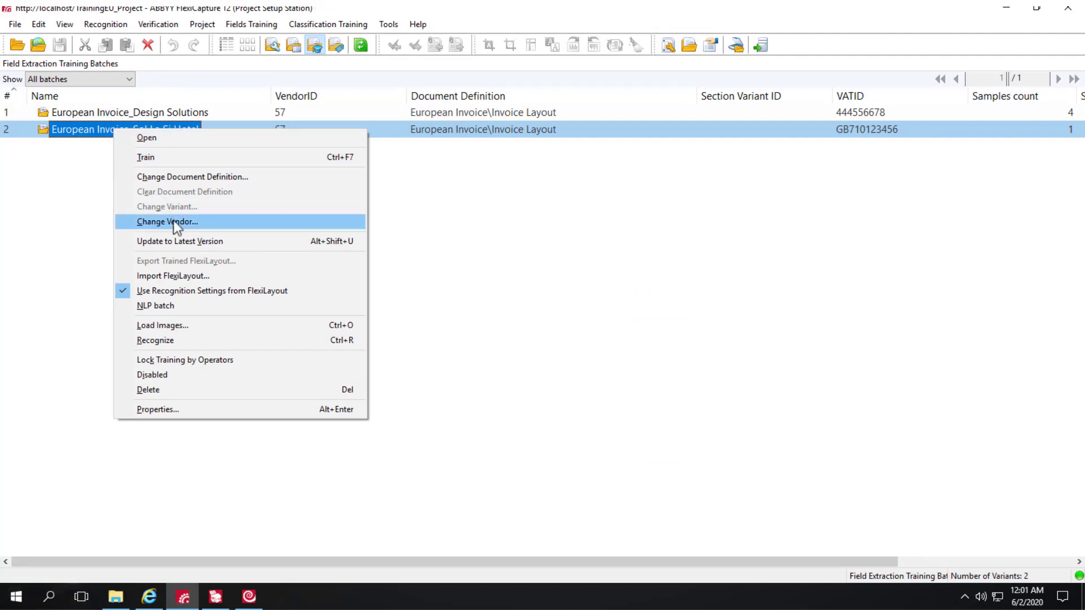
{"action": "left_click", "coordinate": [177, 329]}
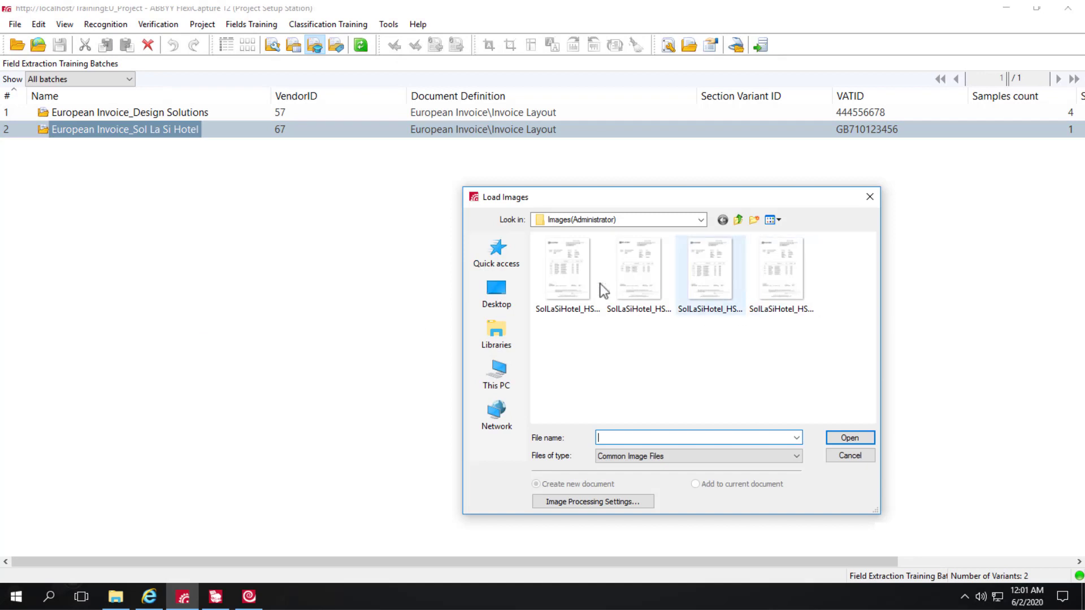
{"action": "left_click", "coordinate": [564, 282]}
{"action": "left_click", "coordinate": [646, 287], "text": "ctrl"}
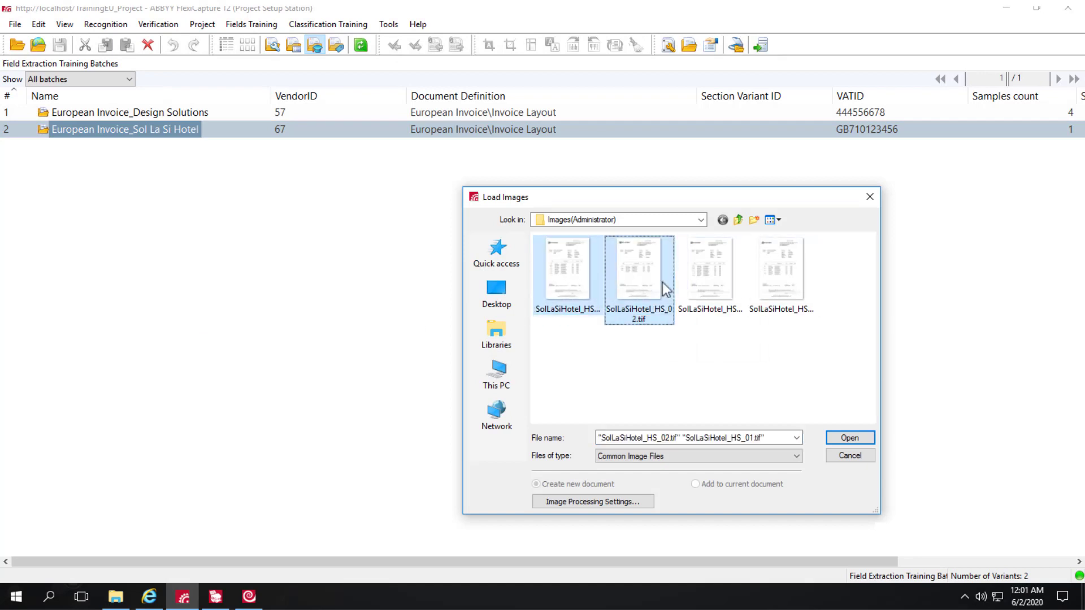
{"action": "left_click", "coordinate": [704, 276], "text": "ctrl"}
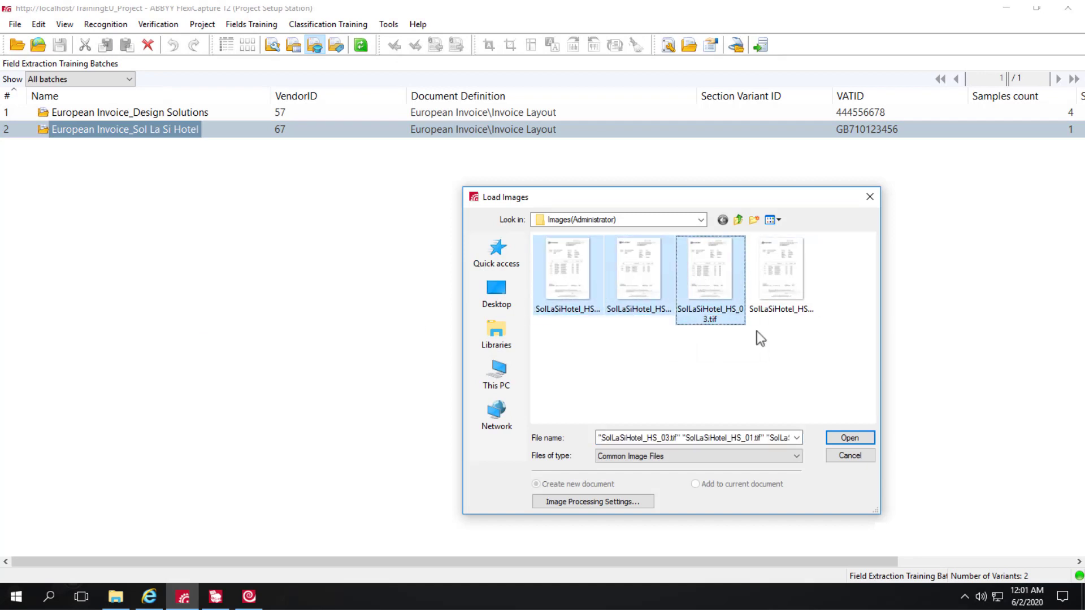
{"action": "left_click", "coordinate": [852, 437]}
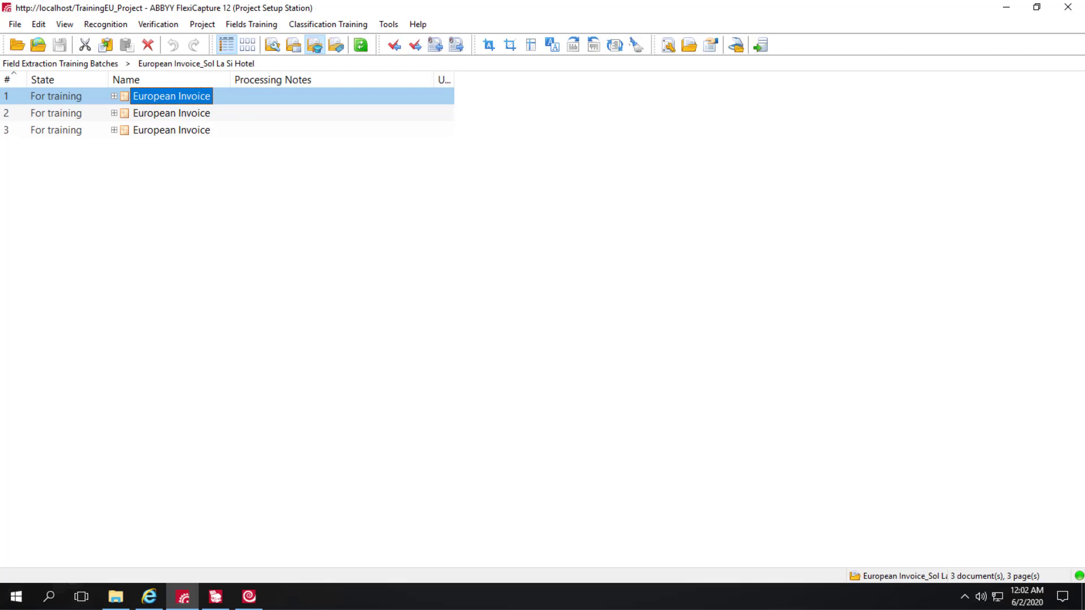
Step: Capture departure dates 23/11/2013 and 04/12/2013 as Invoice Date on the first two invoices
{"action": "double_click", "coordinate": [171, 97]}
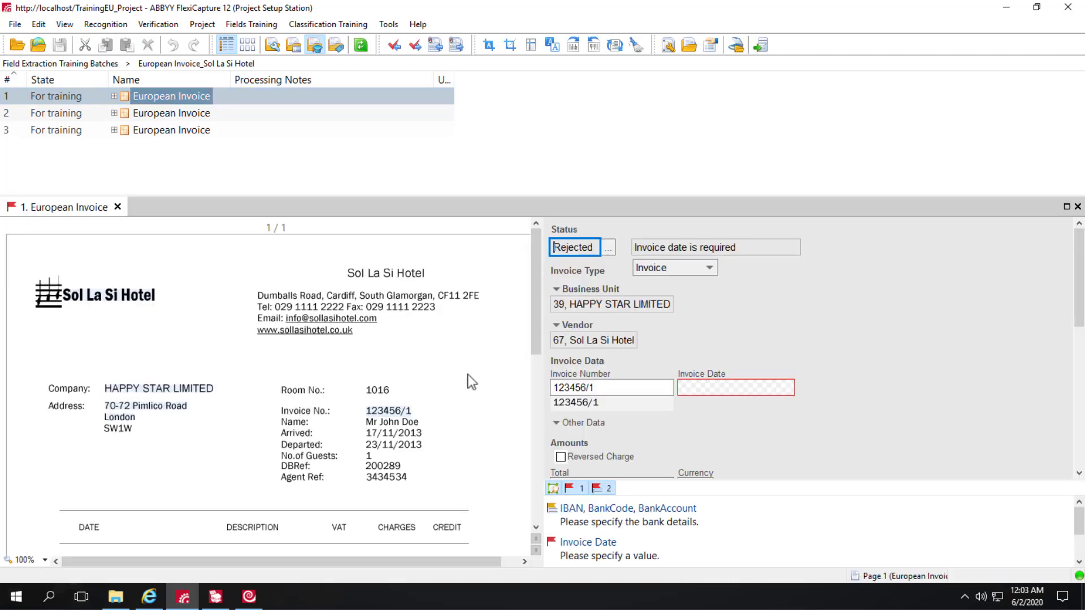
{"action": "left_click", "coordinate": [701, 389]}
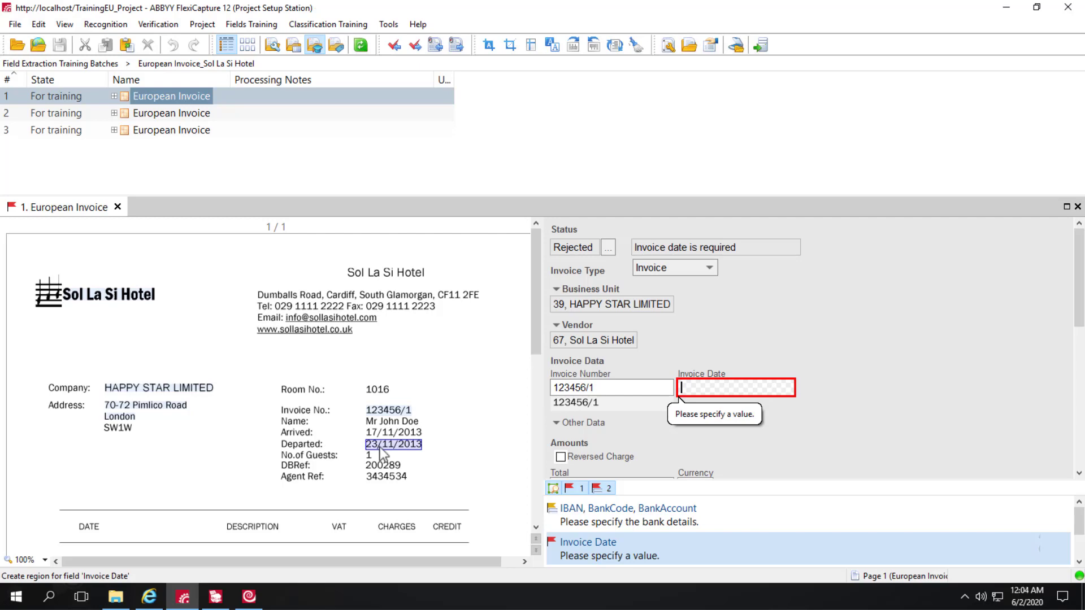
{"action": "left_click", "coordinate": [380, 448]}
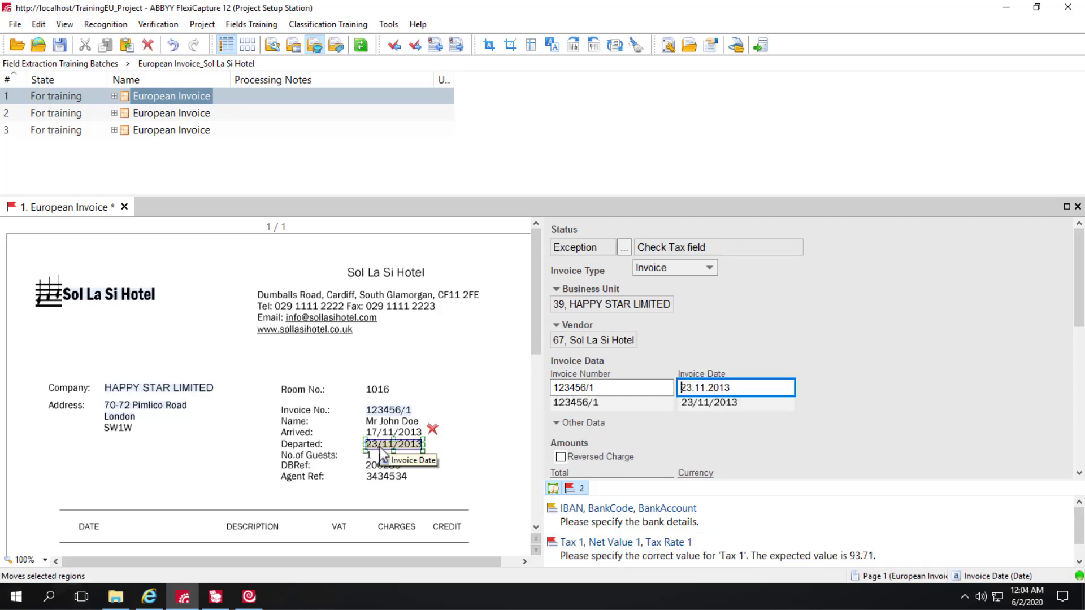
{"action": "left_click", "coordinate": [169, 116]}
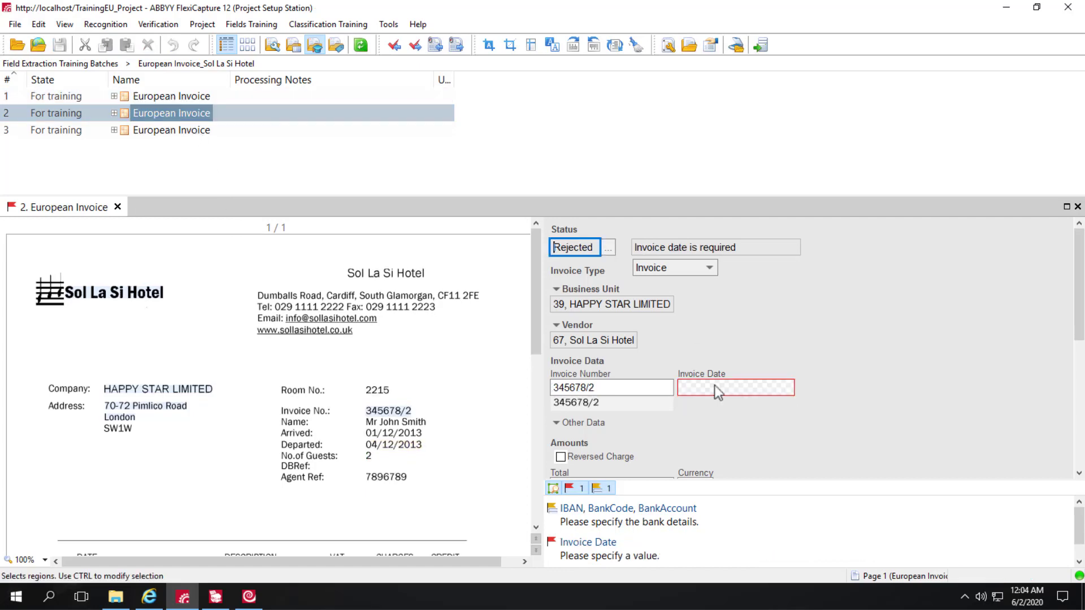
{"action": "left_click", "coordinate": [393, 447]}
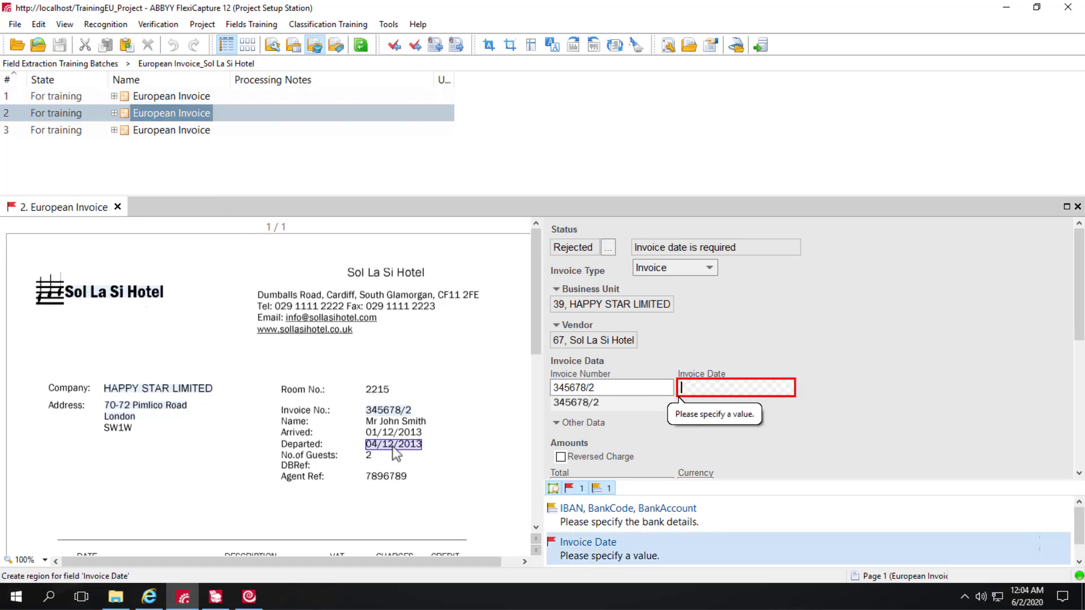
Step: Replace the third invoice's arrival date with departure date 12/10/2013 and save it
{"action": "left_click", "coordinate": [191, 131]}
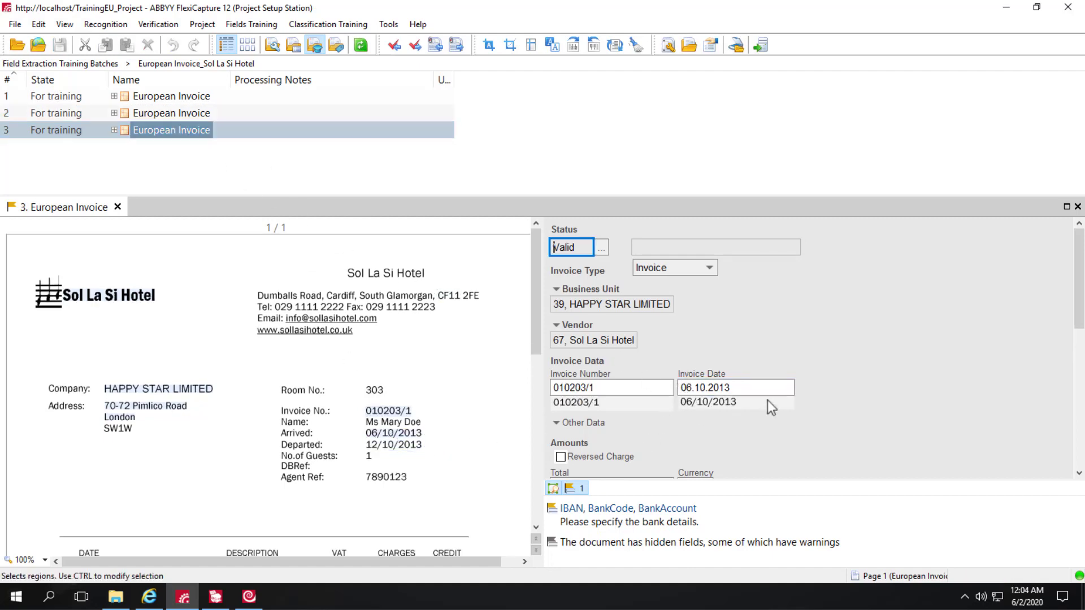
{"action": "left_click", "coordinate": [748, 387]}
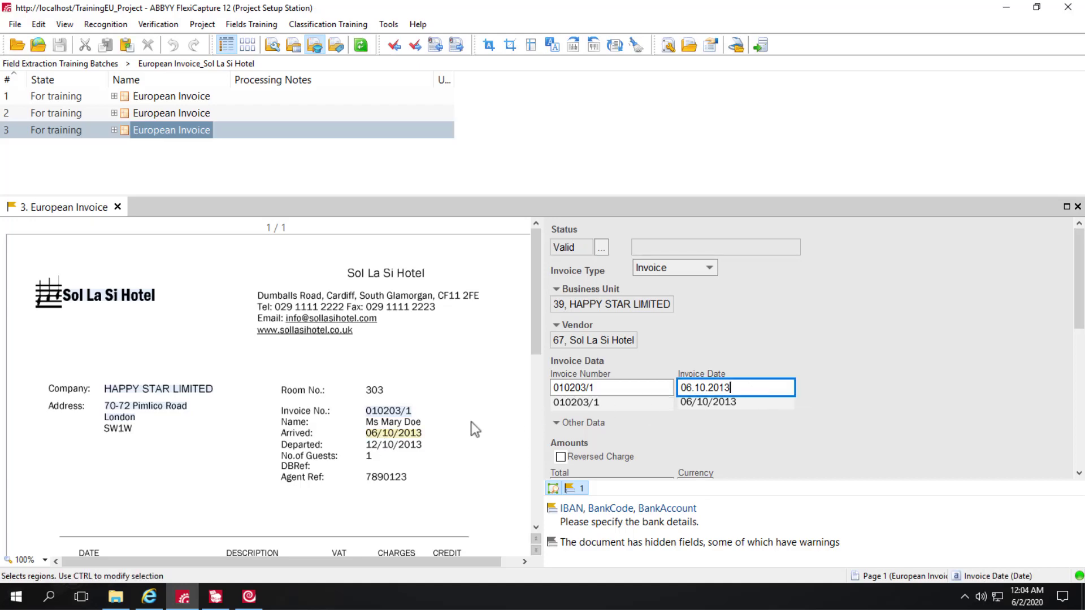
{"action": "left_click", "coordinate": [432, 420]}
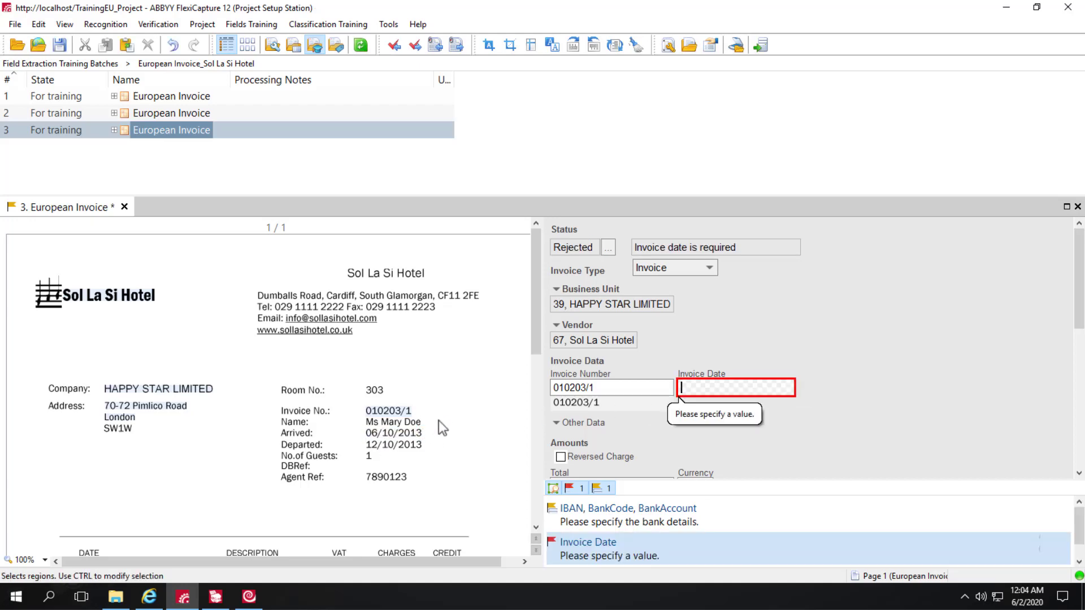
{"action": "left_click", "coordinate": [403, 447]}
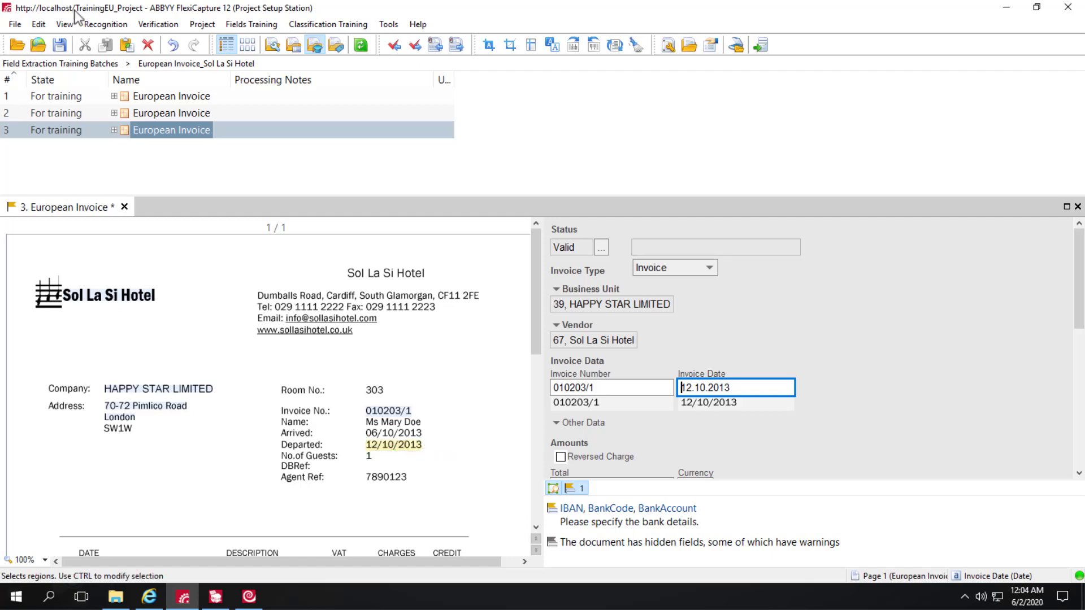
{"action": "left_click", "coordinate": [59, 45]}
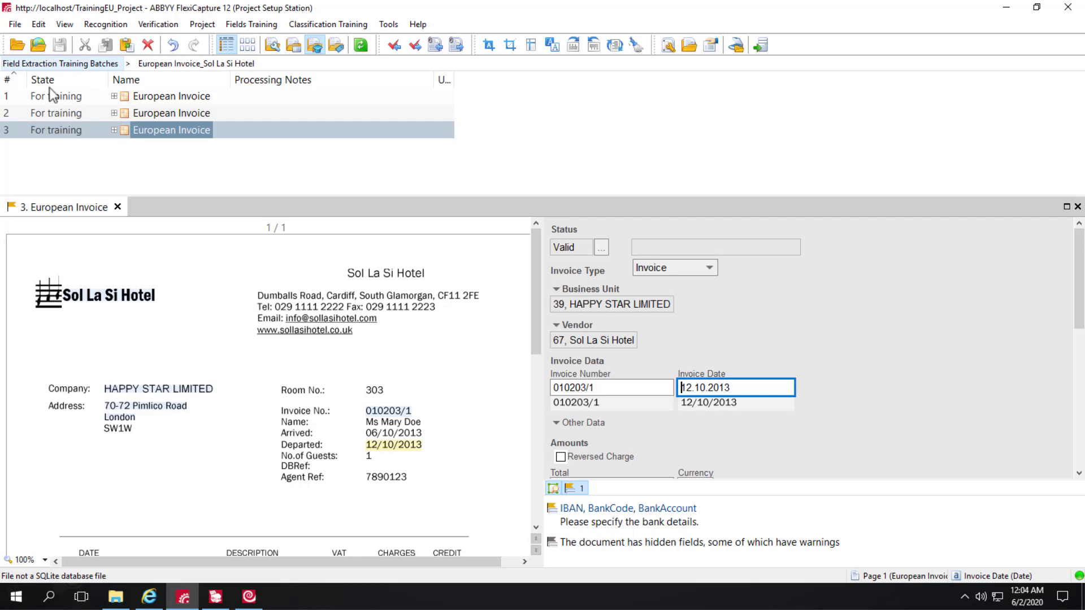
Step: Set document 3's state to For Testing
{"action": "right_click", "coordinate": [56, 134]}
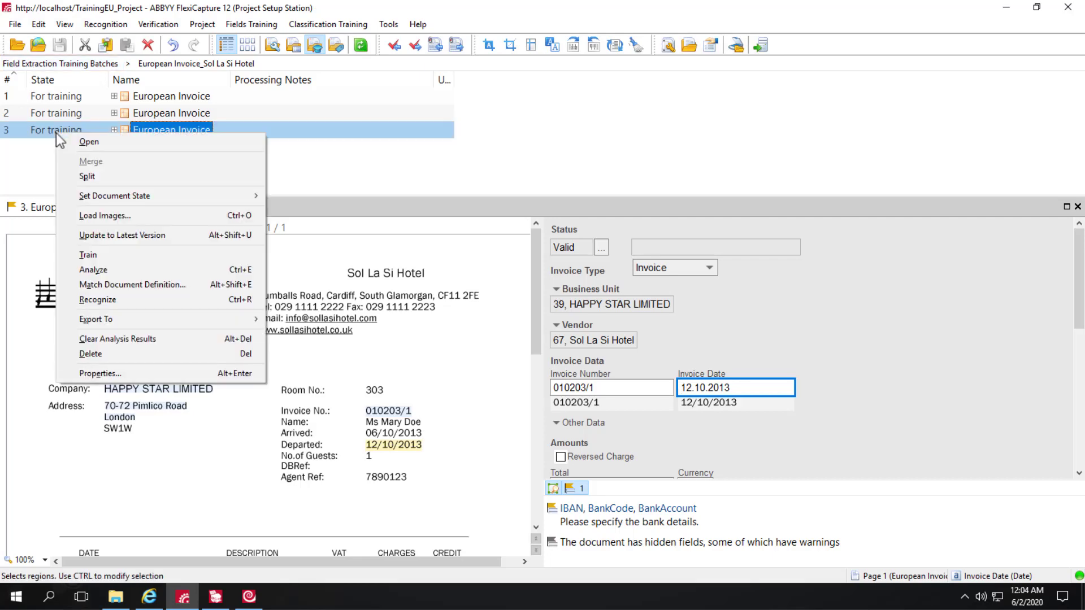
{"action": "mouse_move", "coordinate": [114, 197]}
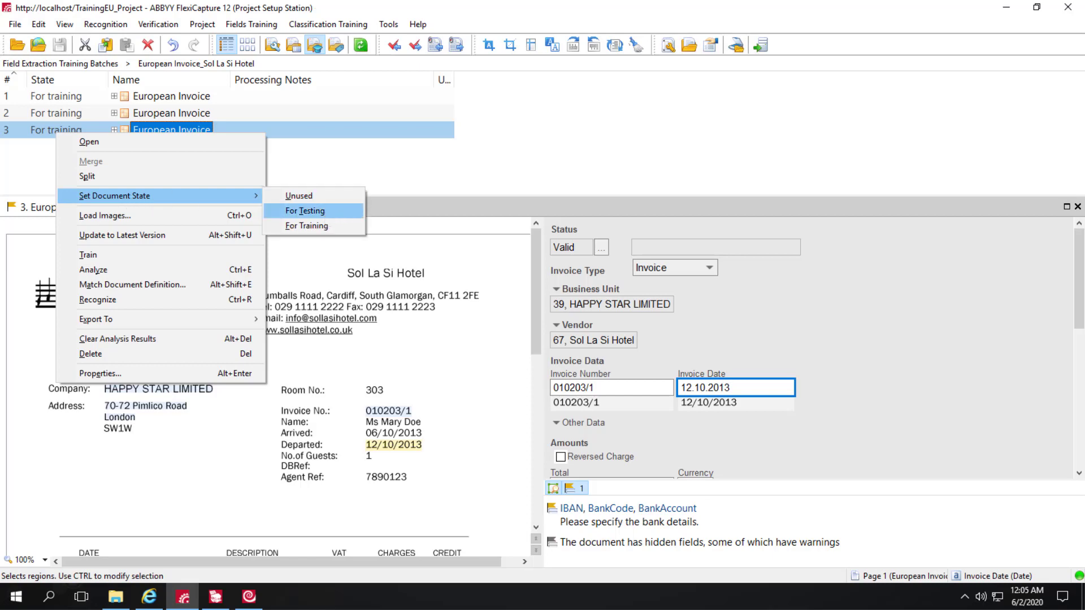
{"action": "left_click", "coordinate": [325, 212]}
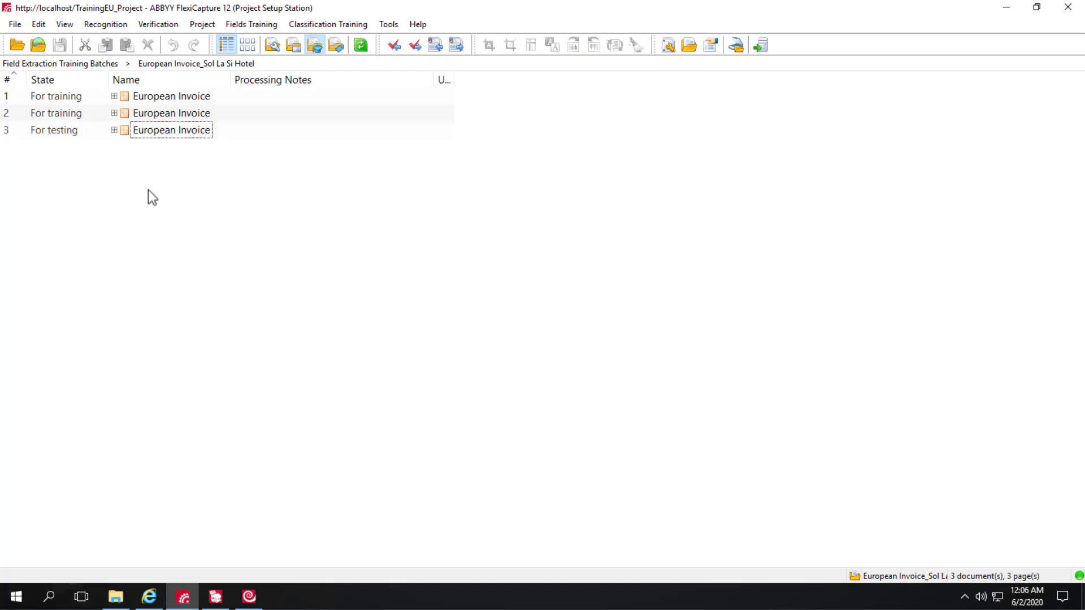
Step: Select all three documents and run Train on the batch
{"action": "key", "text": "ctrl+a"}
{"action": "right_click", "coordinate": [149, 112]}
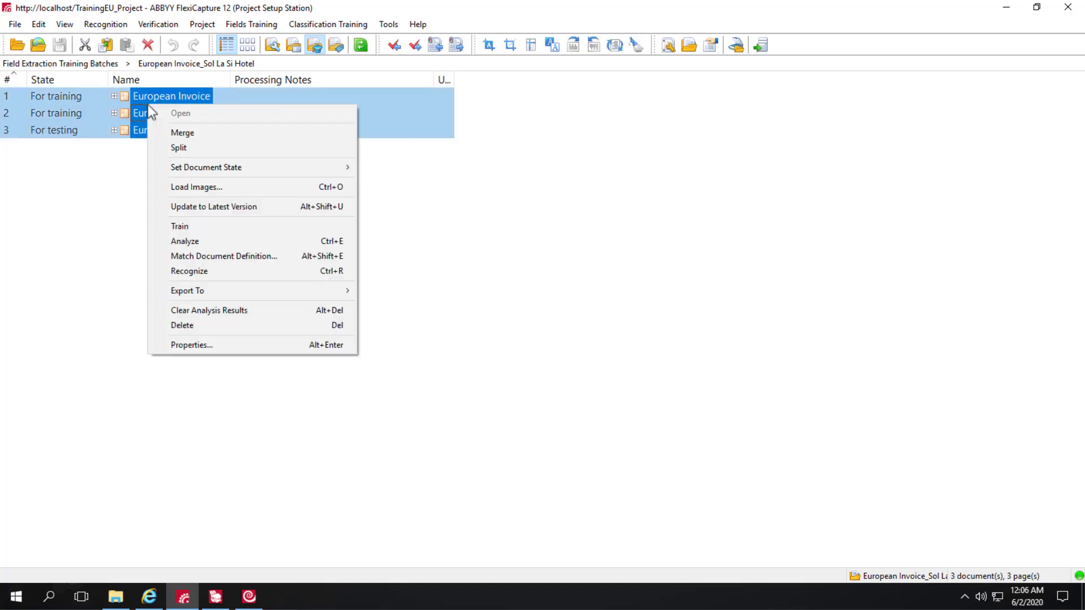
{"action": "left_click", "coordinate": [208, 230]}
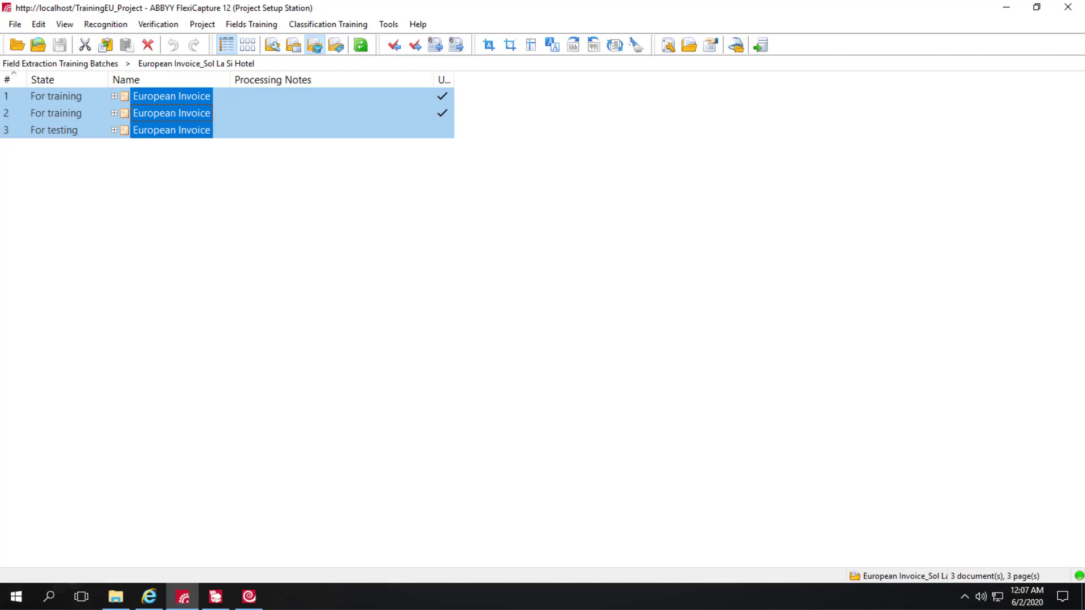
Step: Widen the Used column and go back to the training batches list
{"action": "key", "text": "Up"}
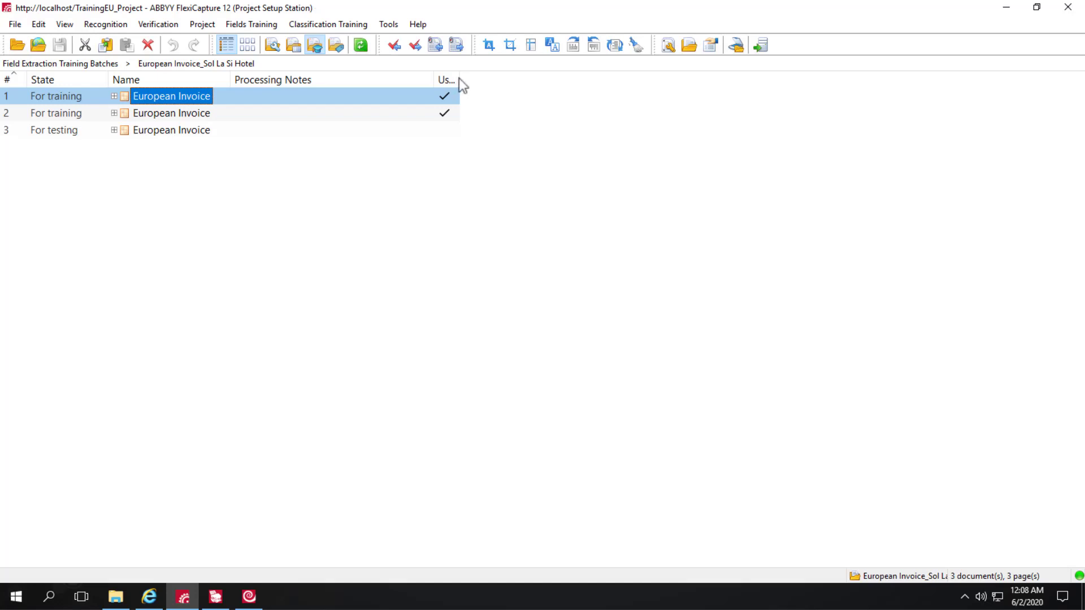
{"action": "left_click_drag", "start_coordinate": [460, 77], "coordinate": [483, 79]}
{"action": "left_click", "coordinate": [316, 46]}
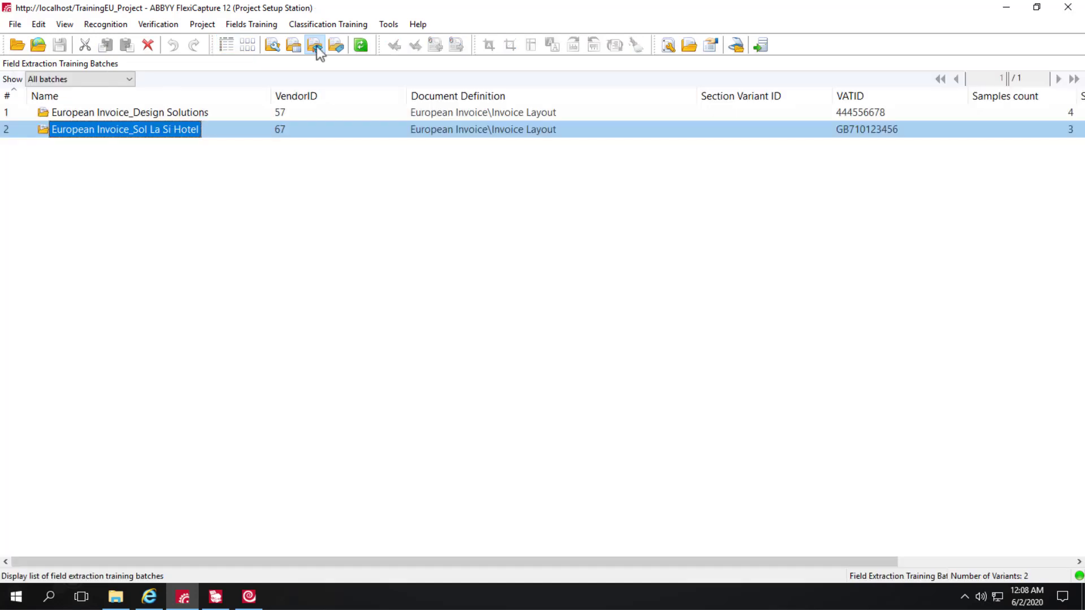
Step: Review the Sol La Si Hotel batch's context-menu options without changing anything
{"action": "right_click", "coordinate": [143, 129]}
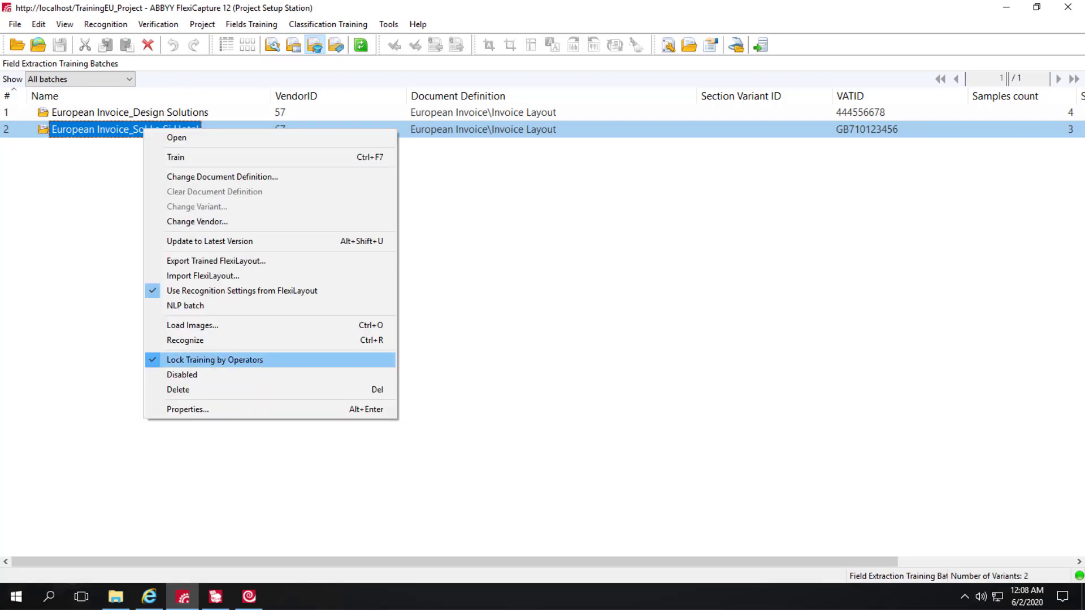
{"action": "left_click", "coordinate": [215, 360]}
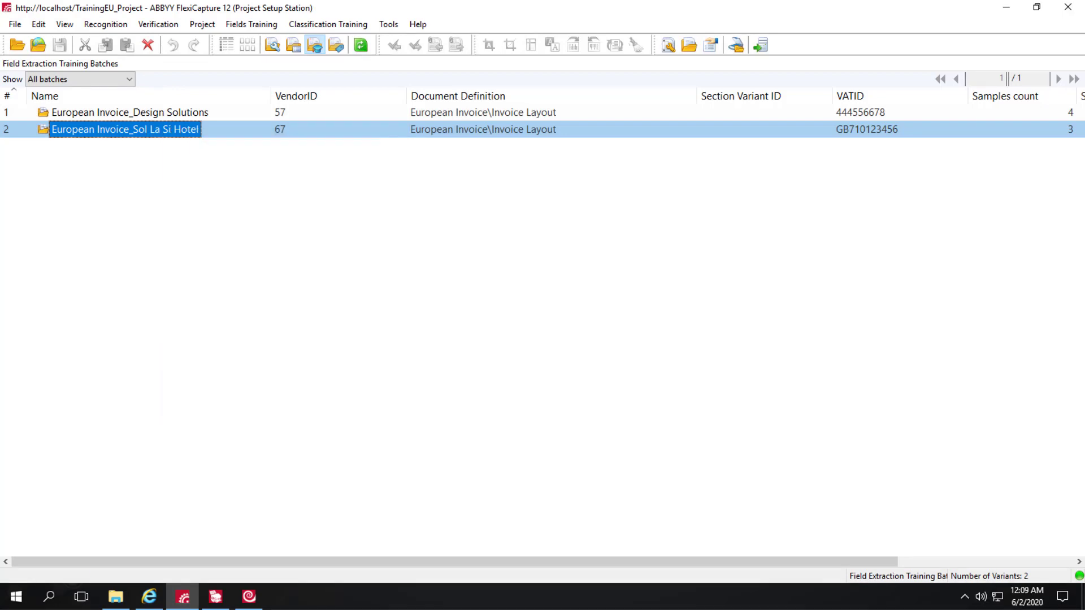
{"action": "right_click", "coordinate": [153, 132]}
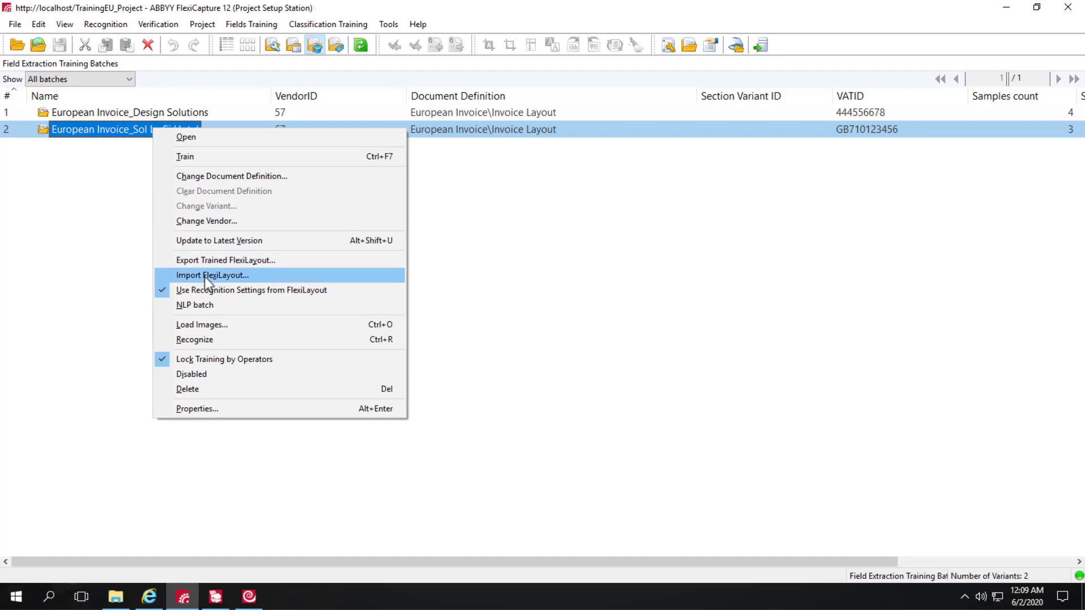
{"action": "left_click", "coordinate": [96, 235]}
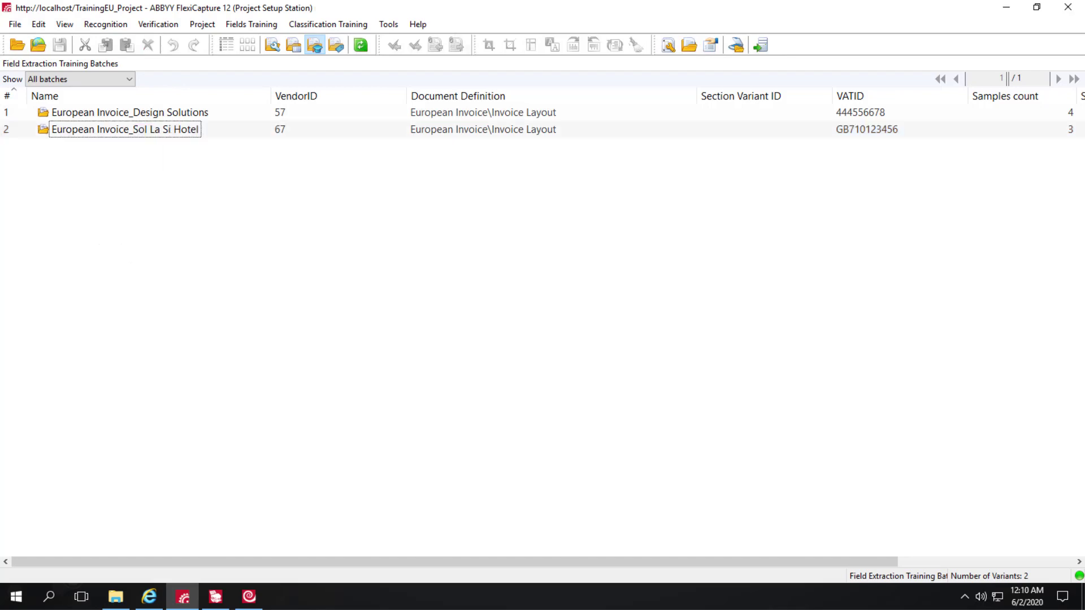
Step: Create a new batch in the Working Batches list
{"action": "left_click", "coordinate": [297, 48]}
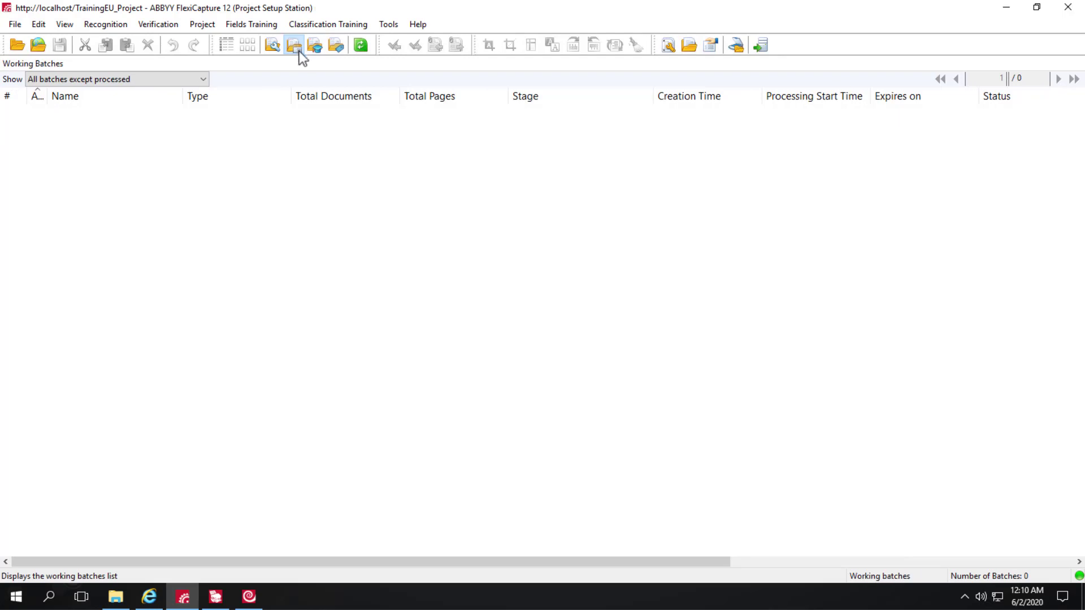
{"action": "right_click", "coordinate": [43, 125]}
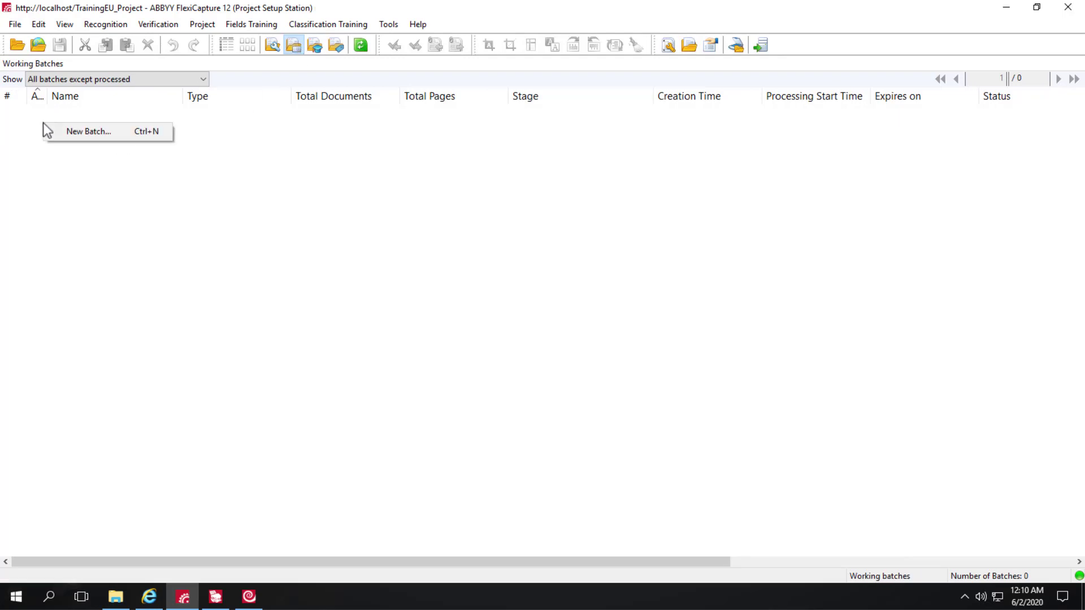
{"action": "left_click", "coordinate": [75, 134]}
Step: Start Load Images on the new batch and select all four invoice images
{"action": "right_click", "coordinate": [78, 114]}
{"action": "left_click", "coordinate": [108, 139]}
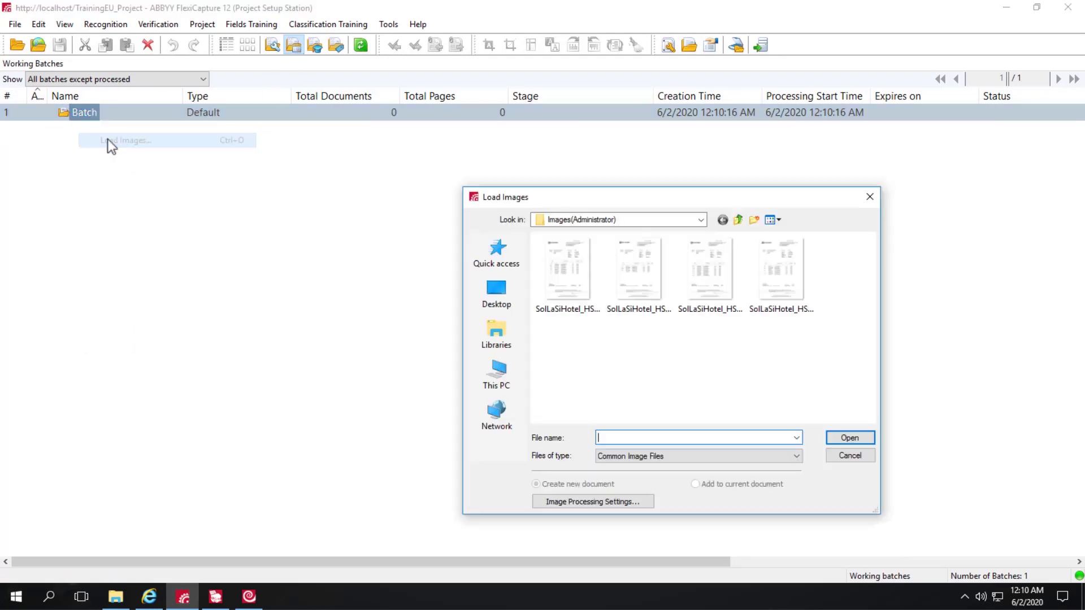
{"action": "left_click", "coordinate": [704, 355]}
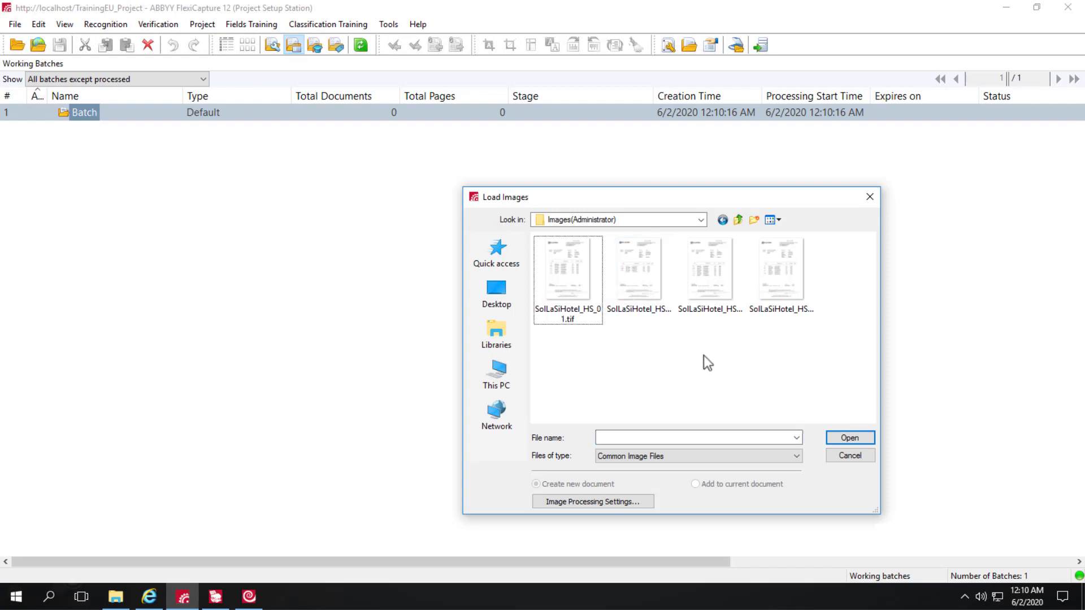
{"action": "key", "text": "ctrl+a"}
Step: Load the four images and inspect the first recognized invoice's Invoice Date
{"action": "left_click", "coordinate": [845, 439]}
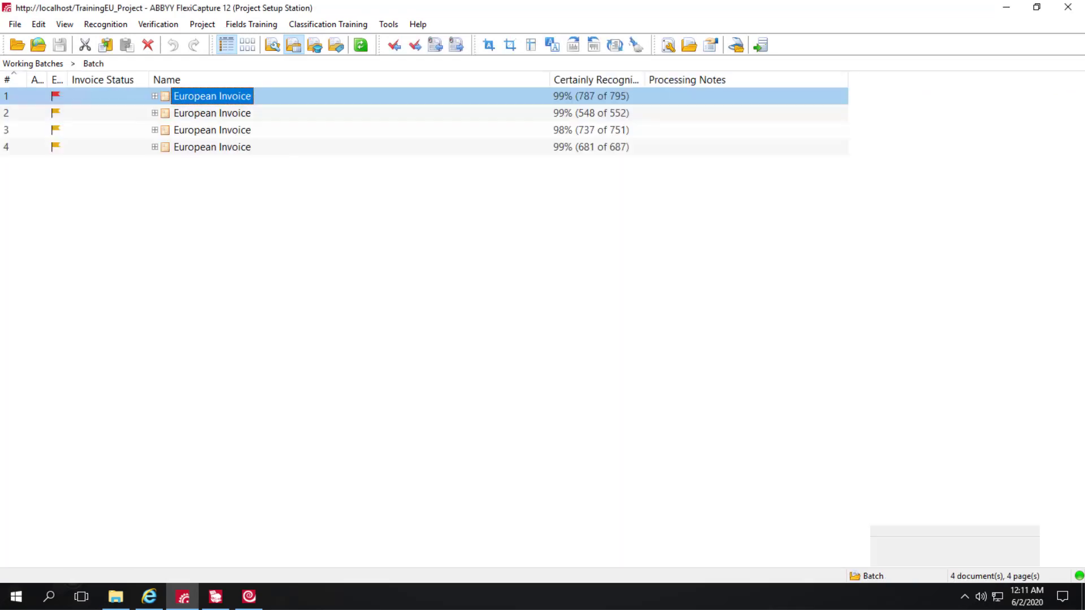
{"action": "double_click", "coordinate": [208, 97]}
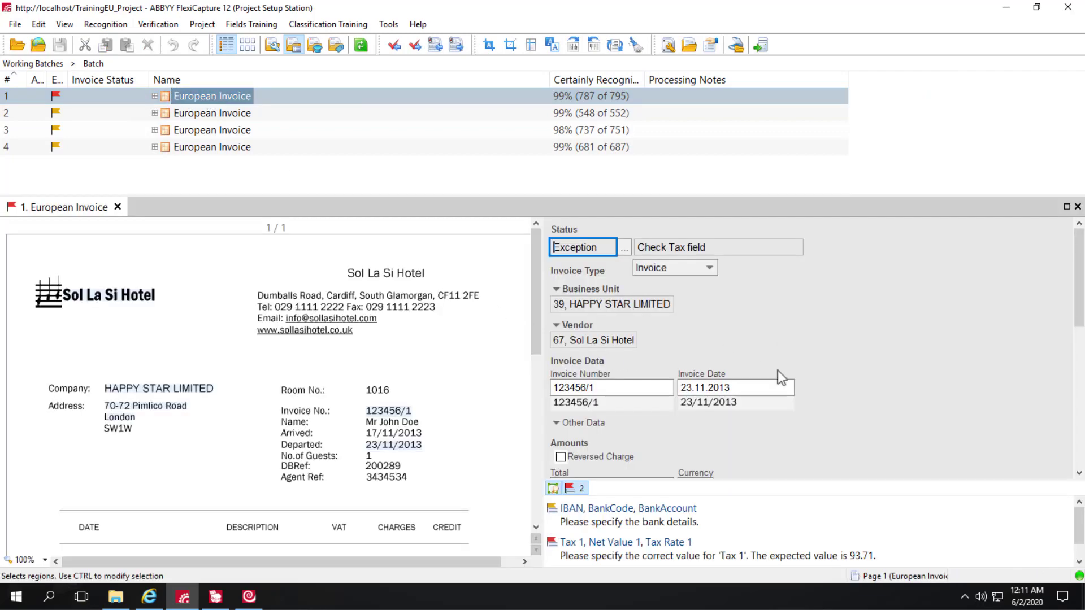
{"action": "left_click", "coordinate": [749, 390]}
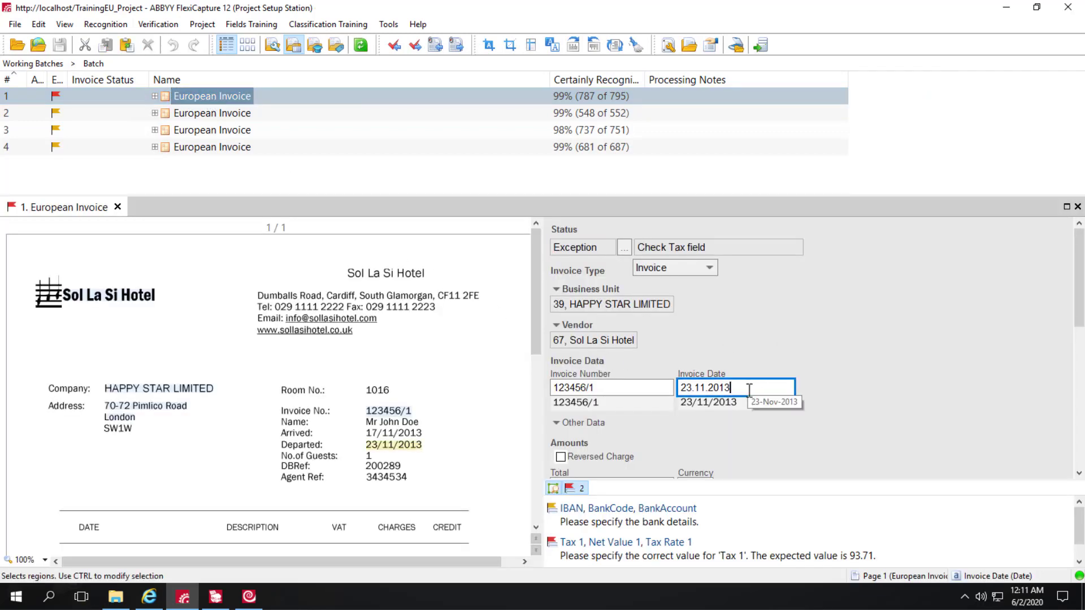
Step: Step through invoices 2, 3 (010203/1), 4, then back to 123456/1 and onward, checking dates
{"action": "left_click", "coordinate": [208, 114]}
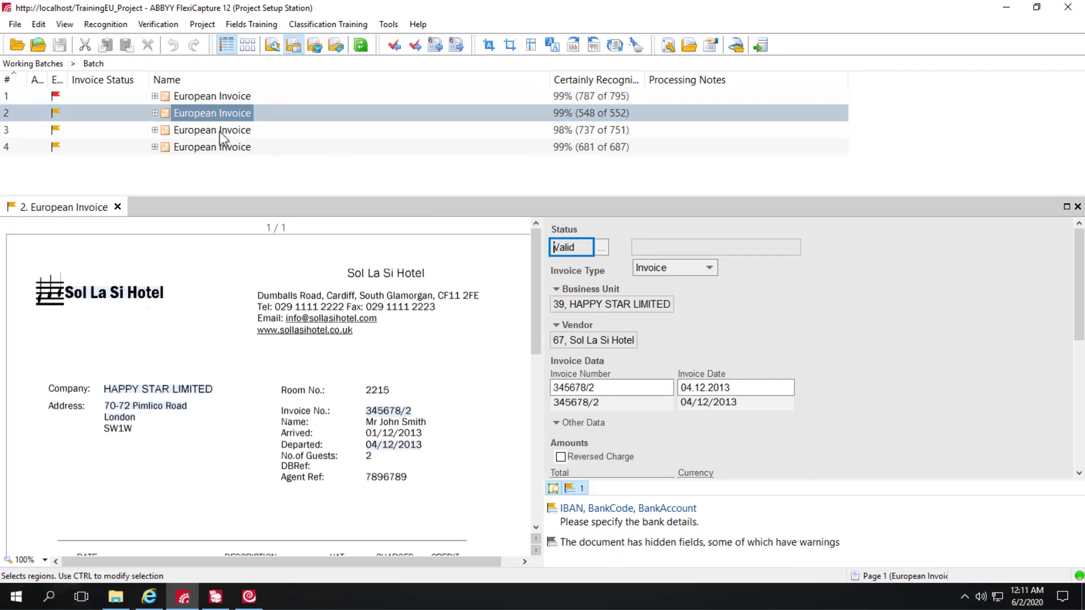
{"action": "left_click", "coordinate": [219, 132]}
{"action": "left_click", "coordinate": [212, 149]}
{"action": "left_click", "coordinate": [212, 101]}
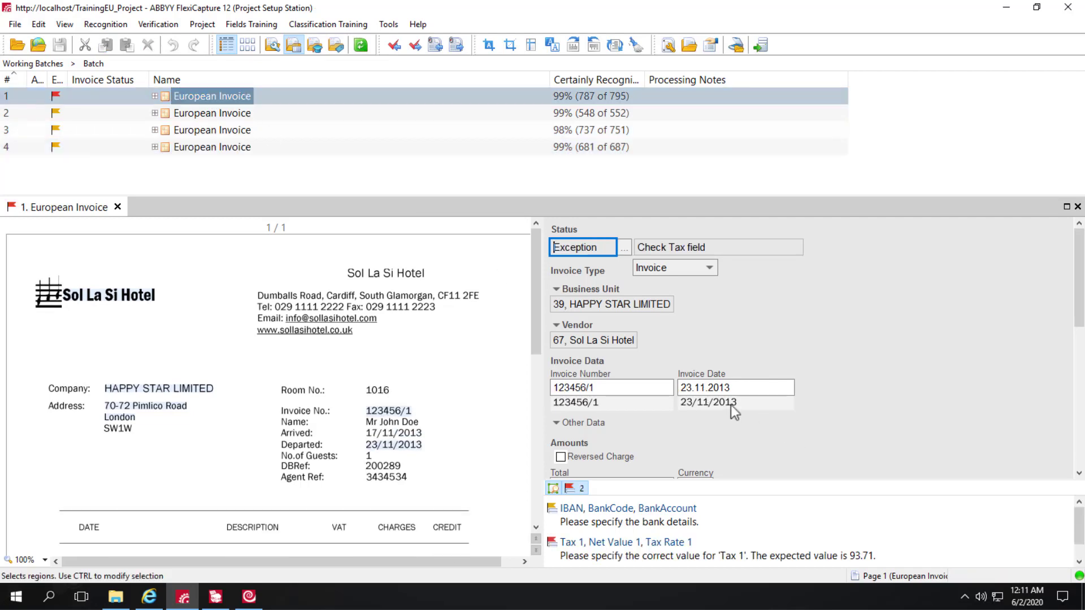
{"action": "left_click", "coordinate": [200, 116]}
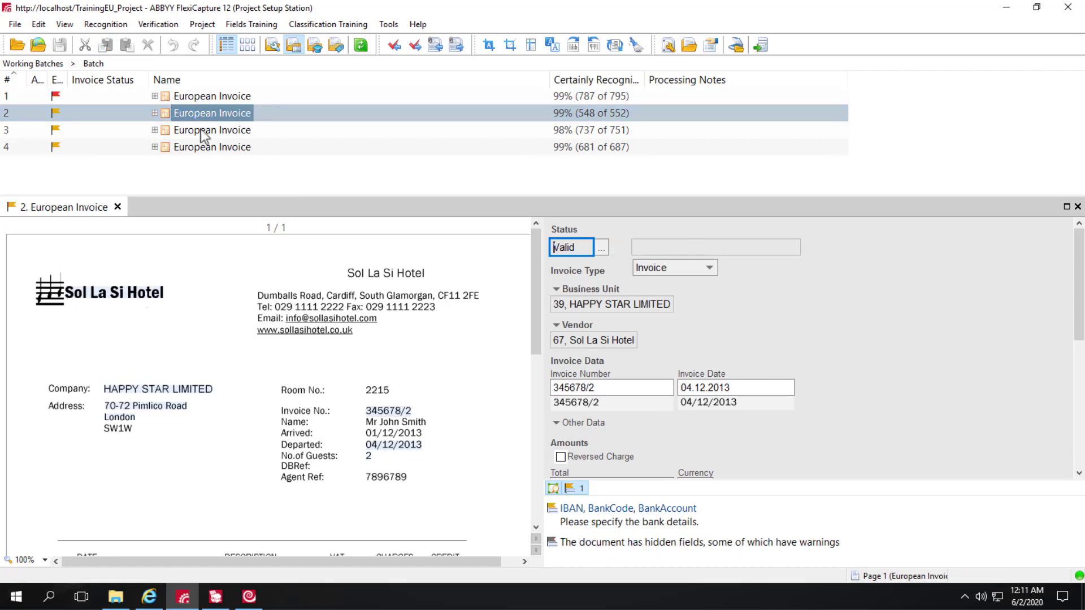
{"action": "left_click", "coordinate": [201, 131]}
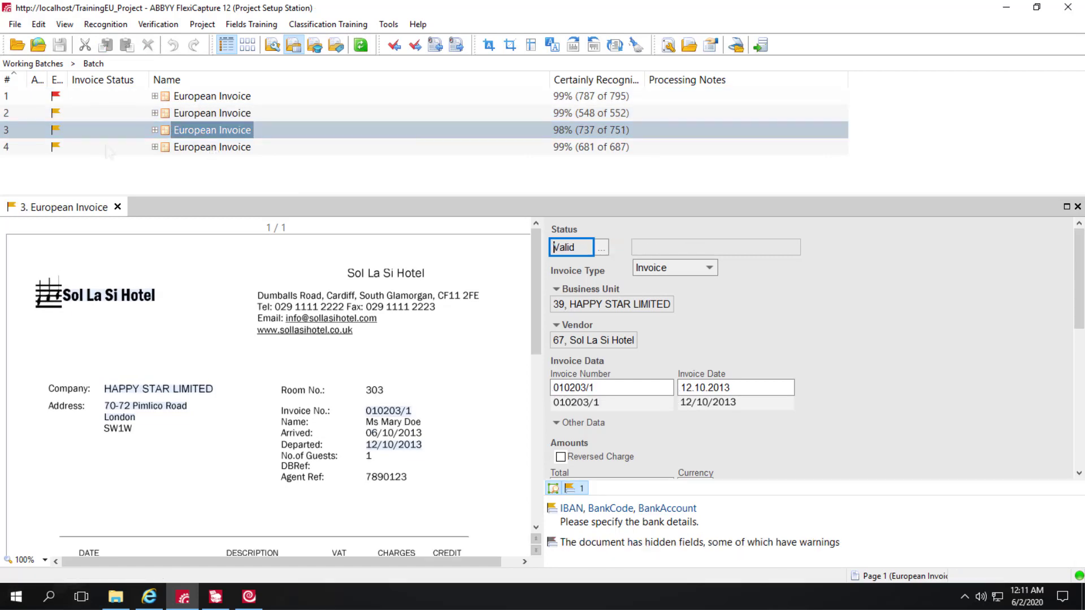